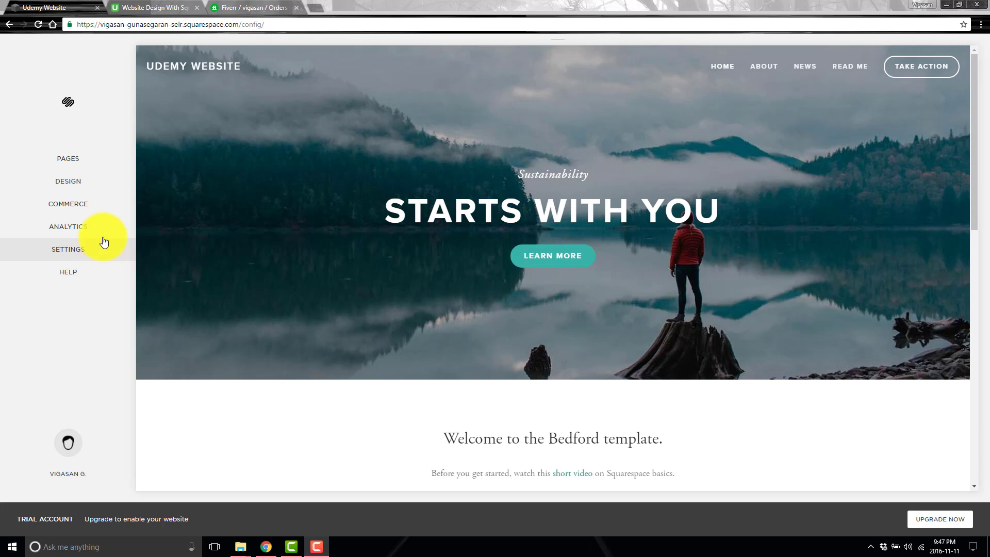
Open the Settings panel from the Home menu's left sidebar.
left_click(95, 258)
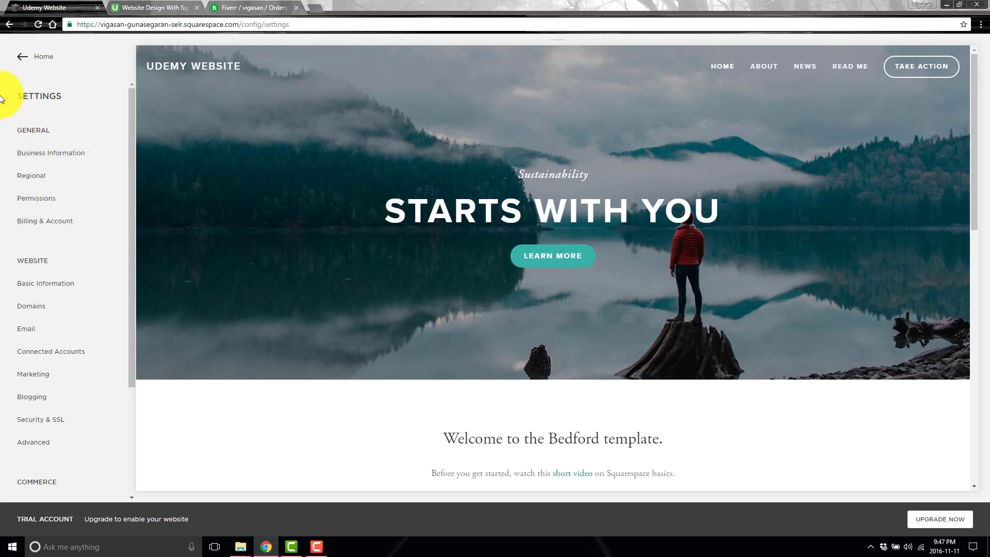
In Business Information, enter business name ABG Tech and city Toronto, Ontario.
left_click(45, 154)
left_click(73, 177)
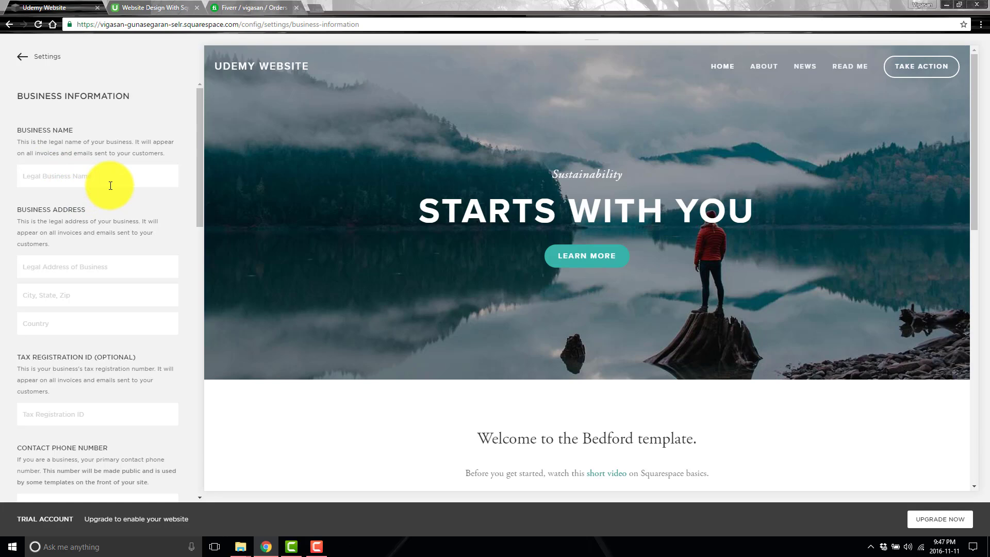
type("ABG Tech")
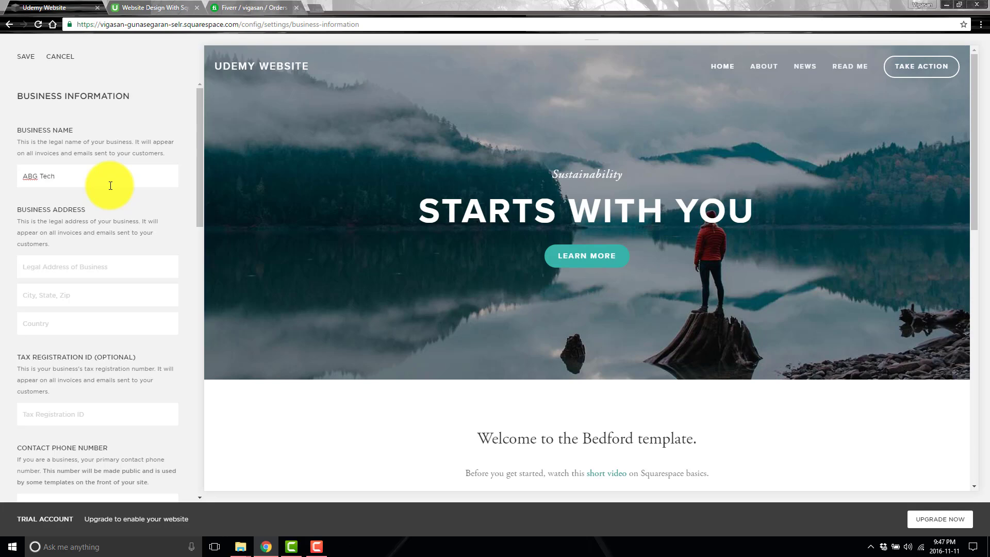
left_click(88, 296)
type("Tor")
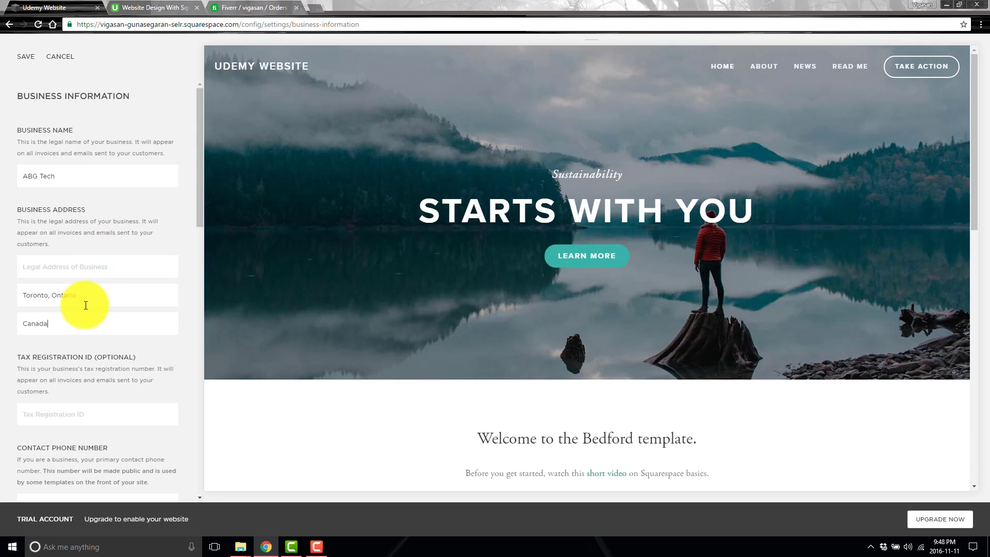
type("onto, Ontario")
scroll(85, 306, "down", 3)
left_click(75, 265)
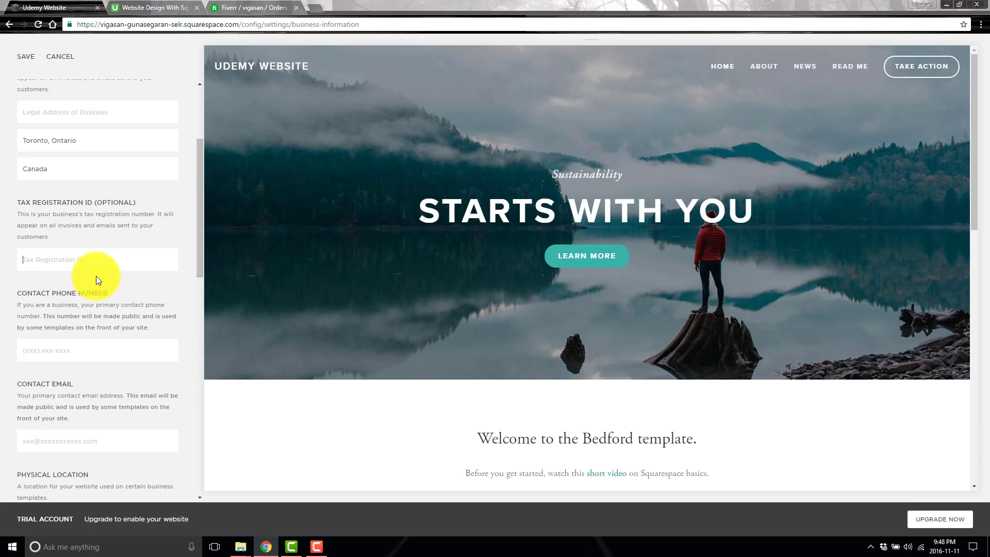
Enter the contact phone number and the contact e-mail address.
left_click(91, 345)
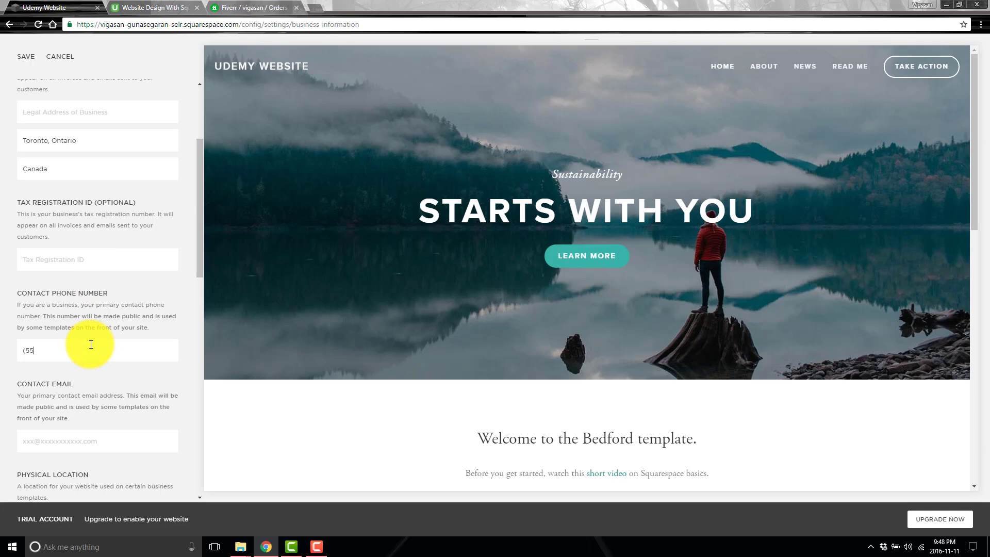
type("(555) 555 - 5555")
left_click(92, 444)
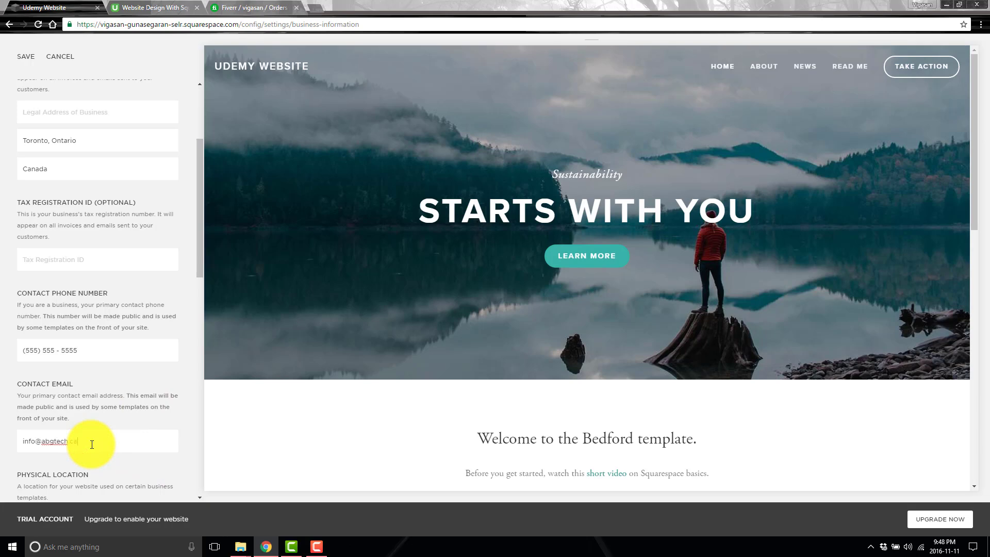
Enter ABG Tech as the Physical Location business name and start its city.
scroll(91, 384, "down", 4)
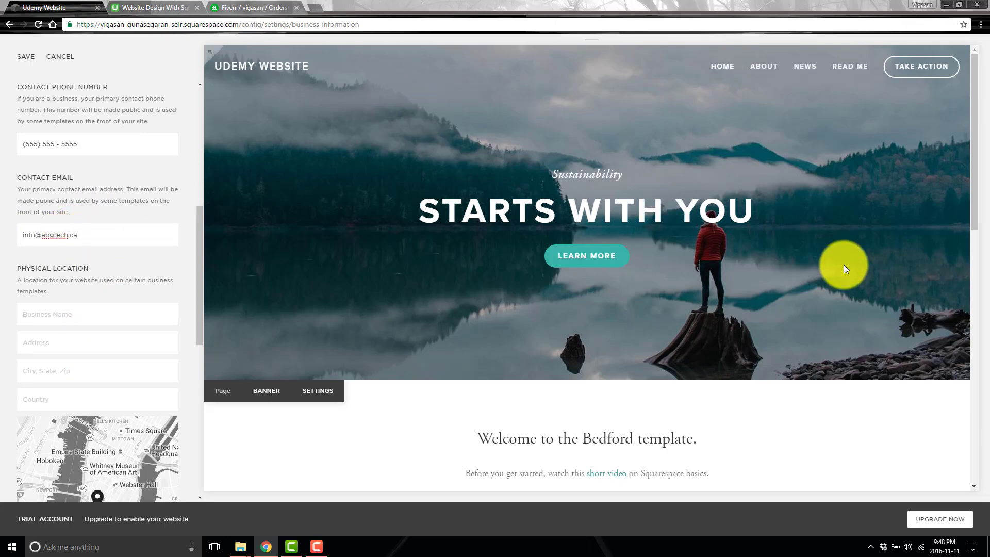
scroll(862, 239, "down", 10)
scroll(796, 316, "up", 10)
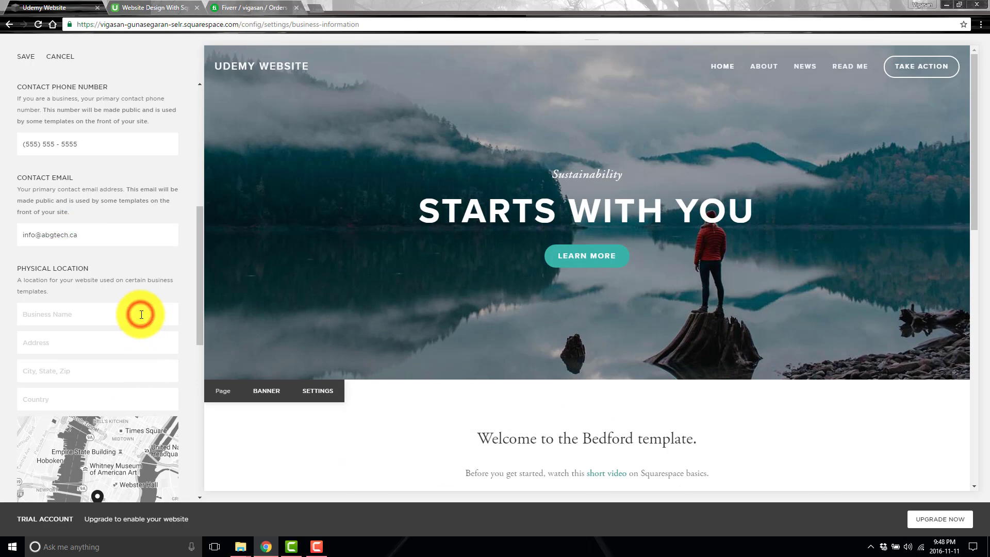
scroll(143, 316, "down", 2)
type("Ab")
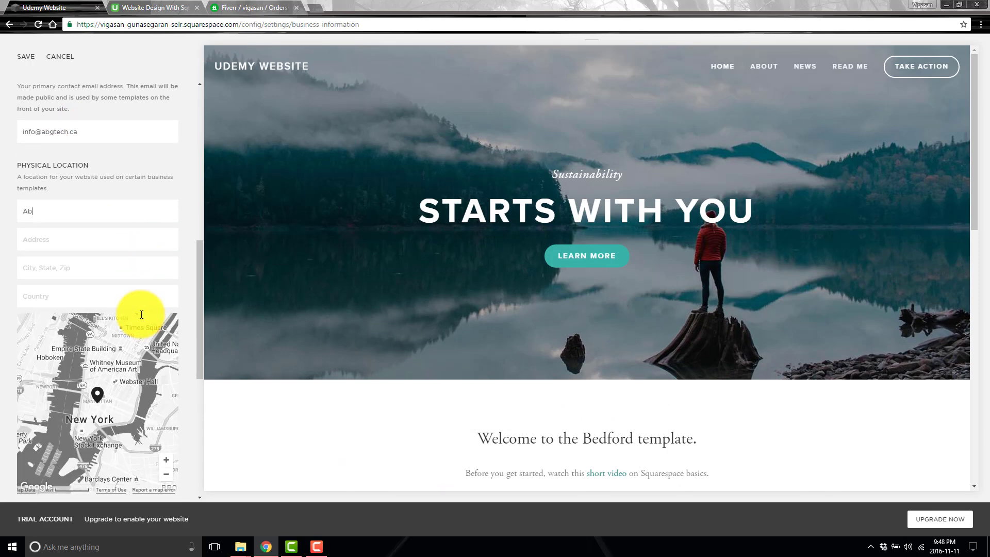
type("g Tech")
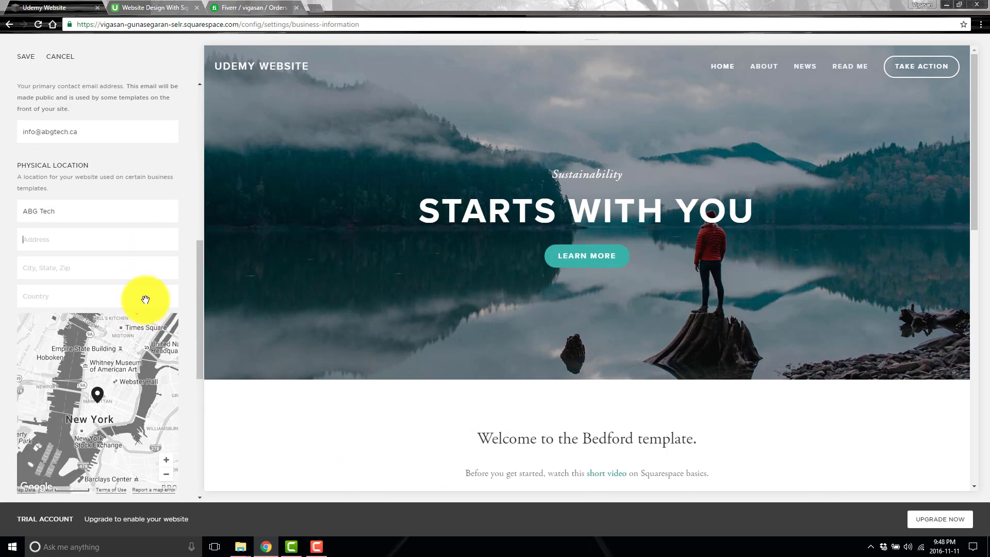
key("Tab")
type("T")
Replace the example hours so Monday and Tuesday business hours read Open.
scroll(145, 299, "down", 7)
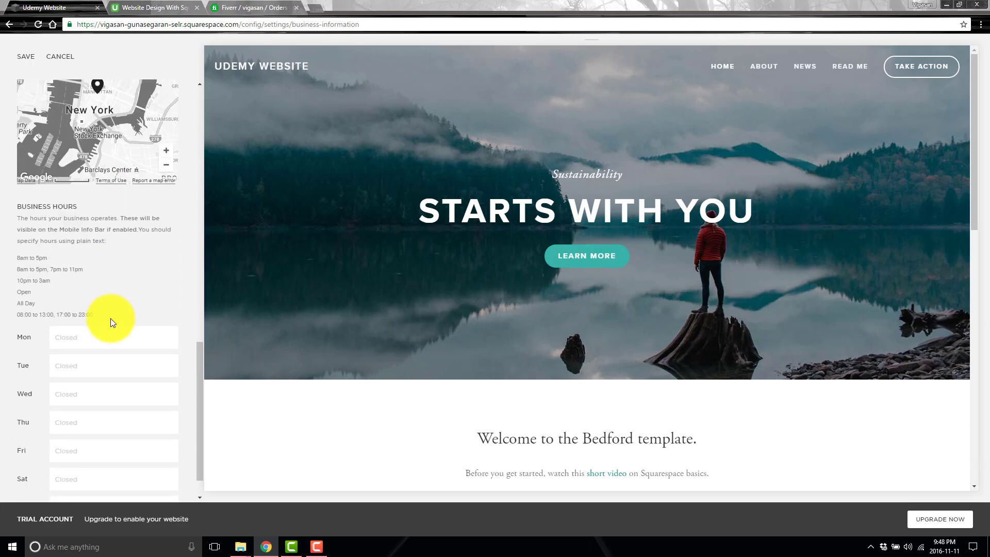
left_click(75, 299)
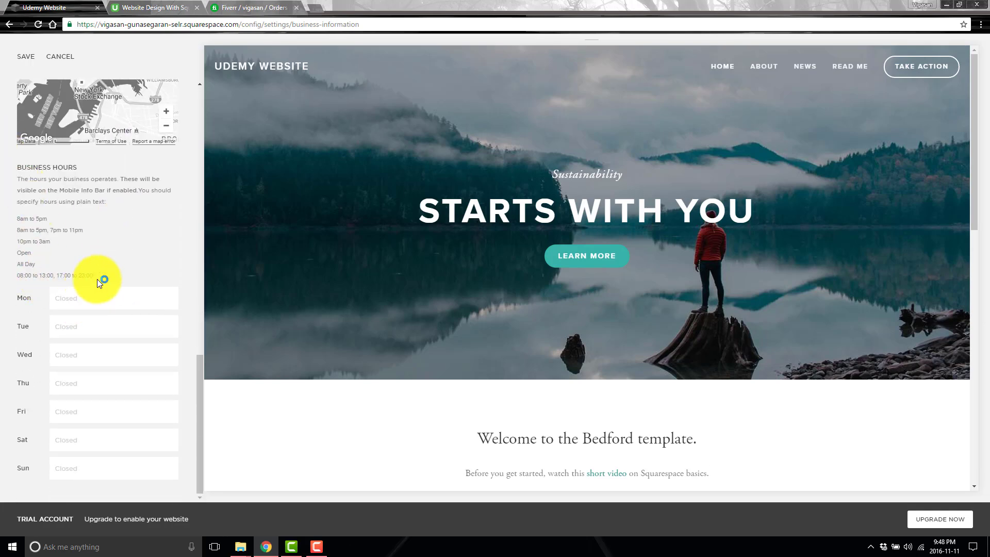
left_click_drag(97, 268, 8, 216)
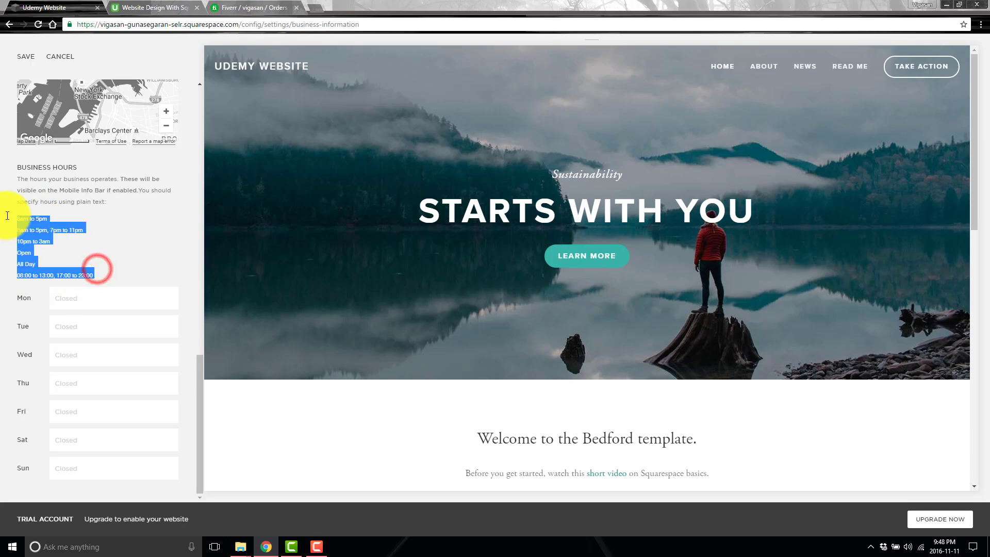
left_click(122, 215)
left_click(91, 302)
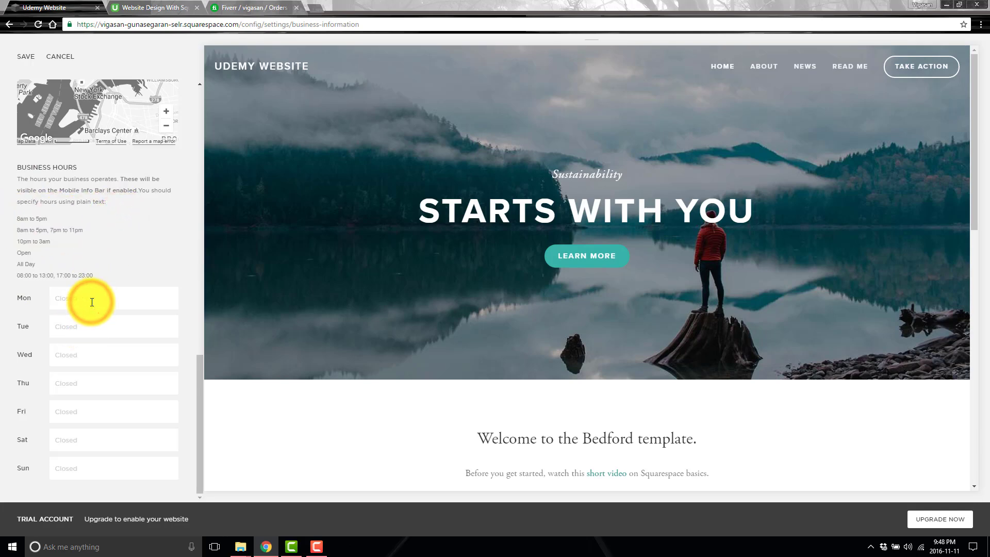
type("Open")
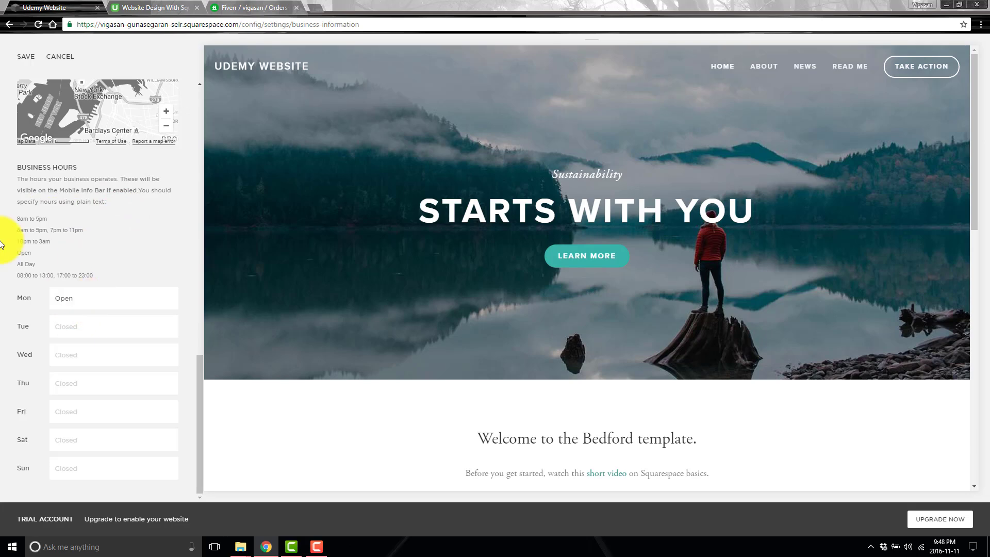
type("Open")
Set Wednesday through Sunday hours to Open and save the business information.
left_click(73, 356)
type("Open")
left_click(91, 390)
type("Open")
left_click(96, 418)
type("Open")
left_click(93, 449)
type("Open")
left_click(95, 473)
type("Open")
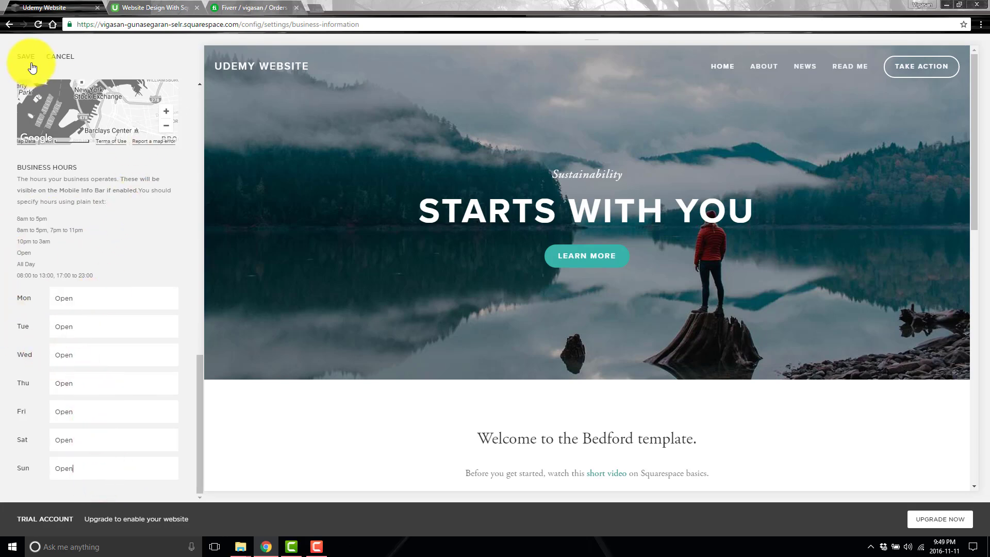
left_click(26, 56)
scroll(56, 160, "up", 6)
Open Regional settings and set the site language to English (Canada).
left_click(21, 55)
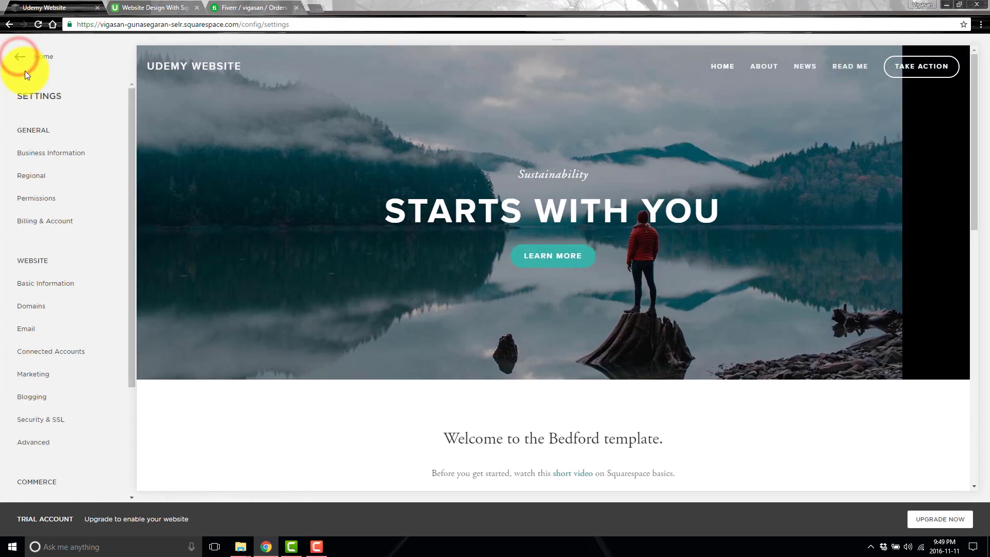
left_click(44, 178)
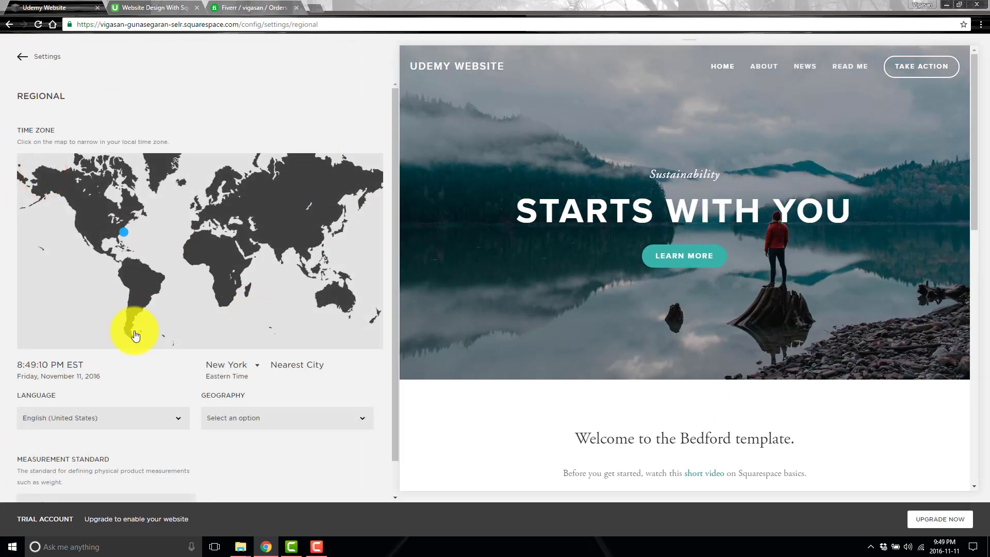
left_click(103, 426)
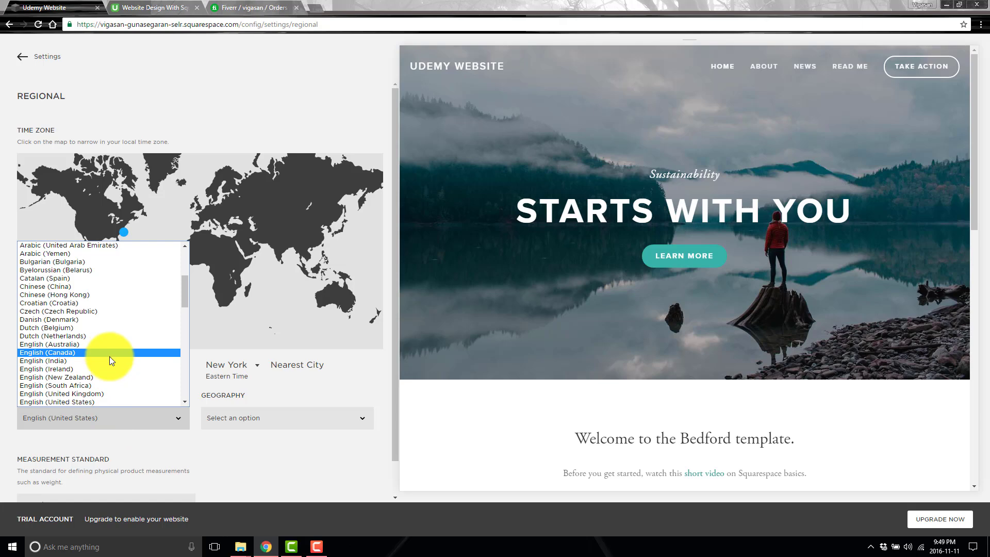
left_click(110, 357)
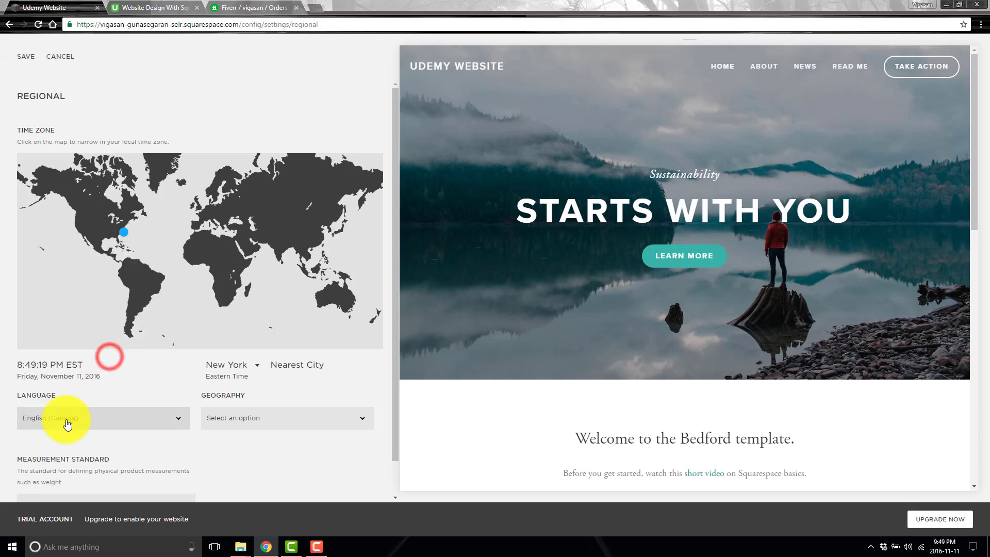
Set the geography to Canada and the time zone's nearest city to Toronto.
left_click(233, 422)
left_click(232, 419)
left_click(261, 421)
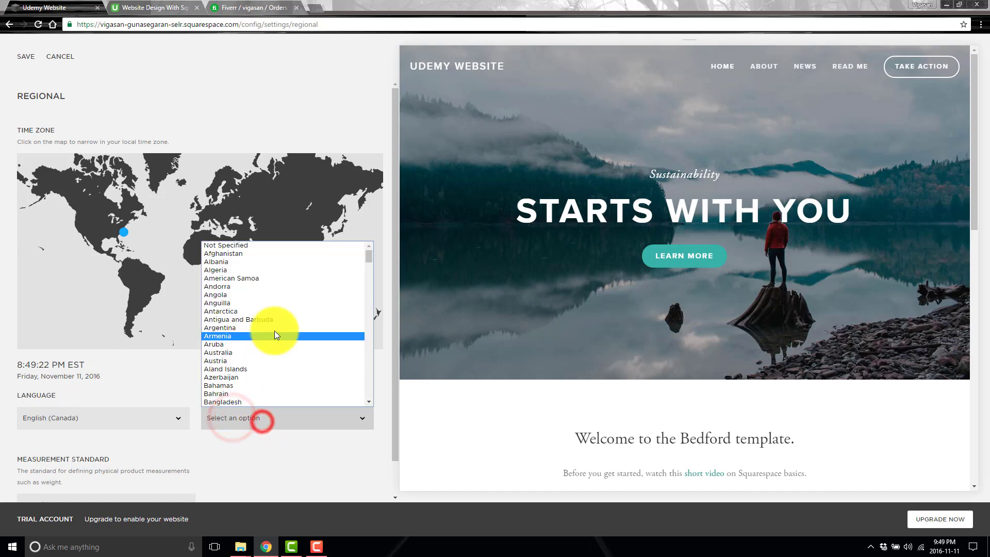
scroll(262, 357, "down", 12)
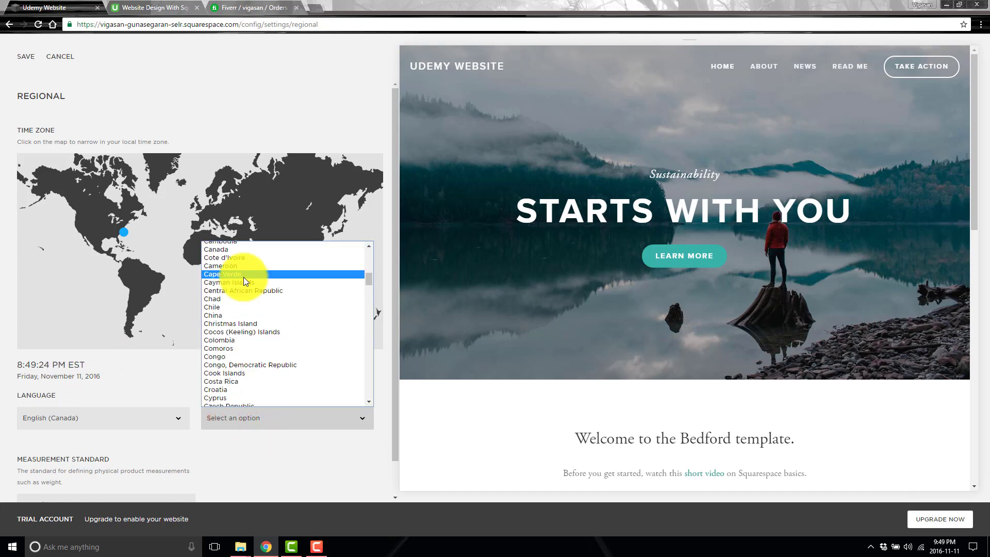
scroll(243, 281, "up", 2)
left_click(235, 355)
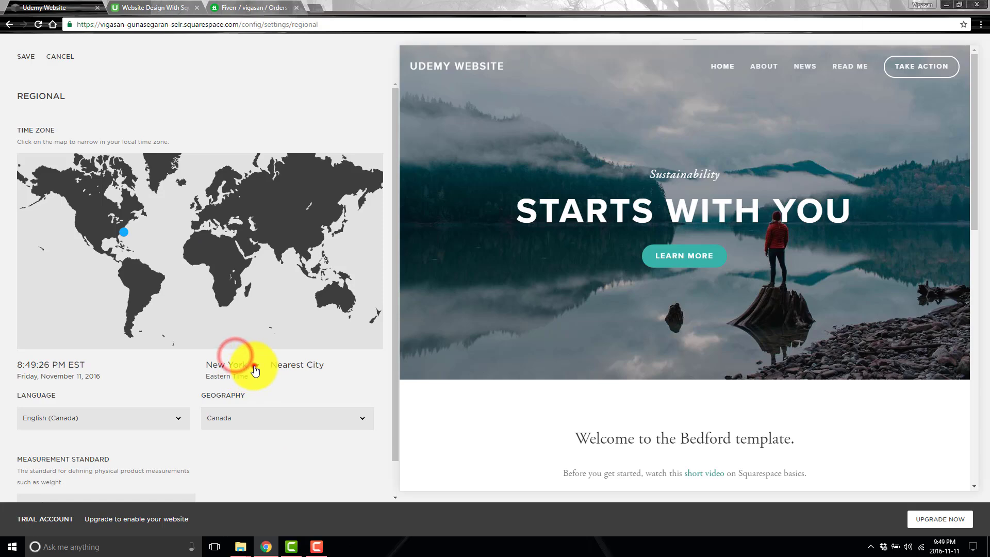
left_click(255, 367)
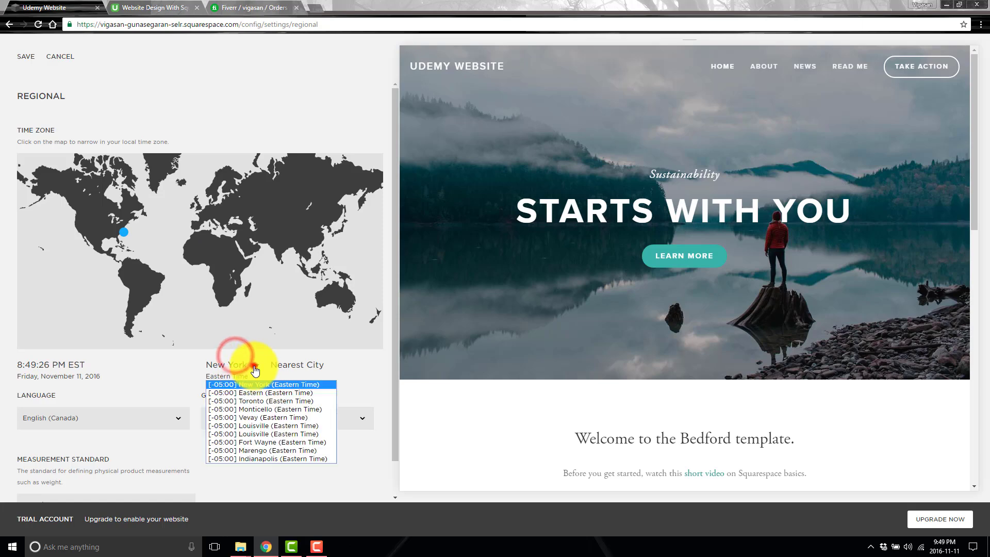
left_click(287, 401)
Keep Imperial as the measurement standard and save the regional settings.
scroll(190, 411, "down", 1)
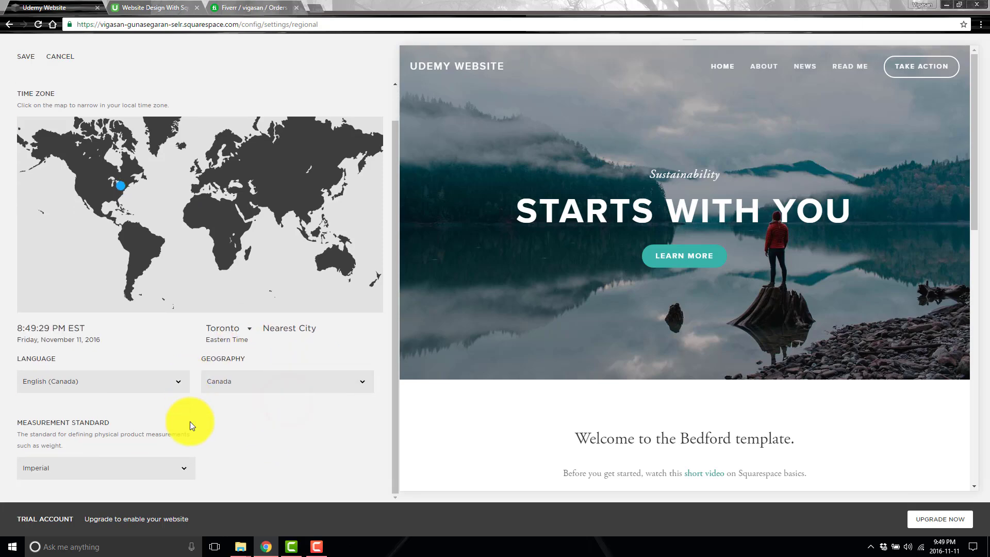
left_click(146, 481)
left_click(247, 462)
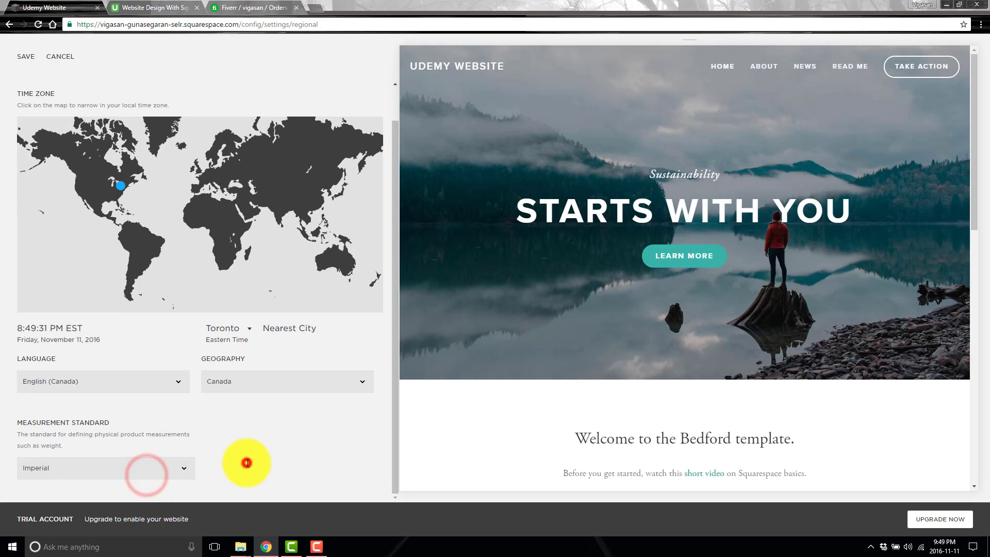
left_click(30, 66)
left_click(21, 60)
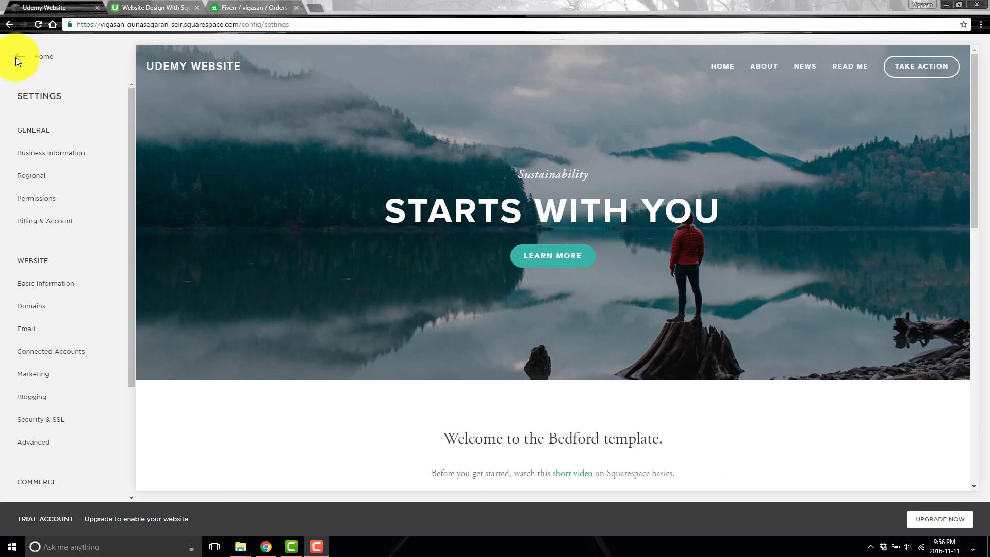
left_click(59, 198)
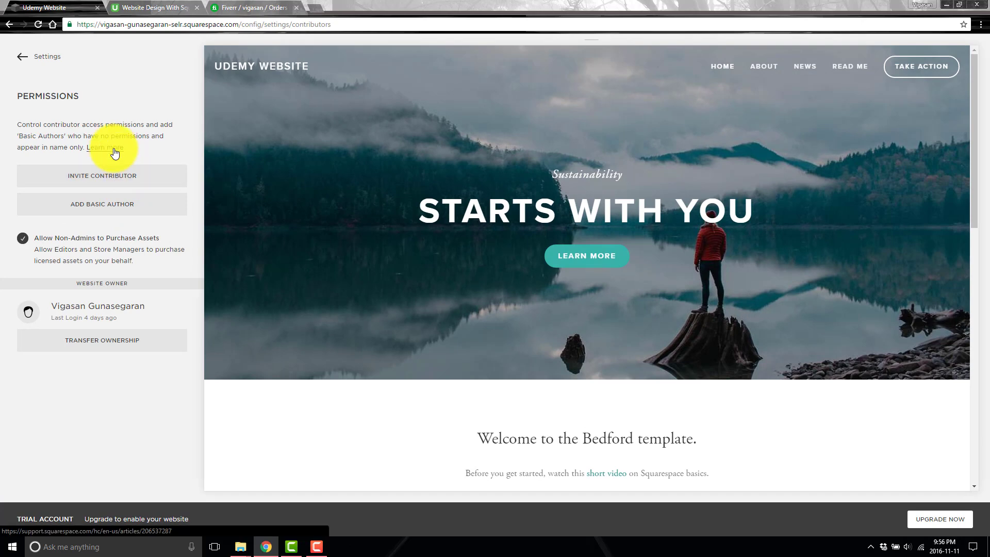
left_click(129, 184)
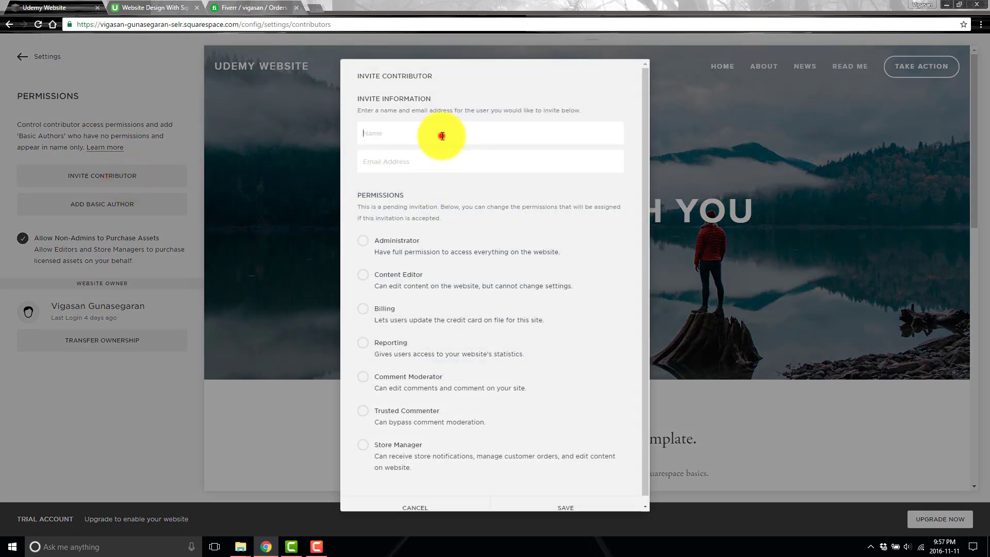
left_click(407, 162)
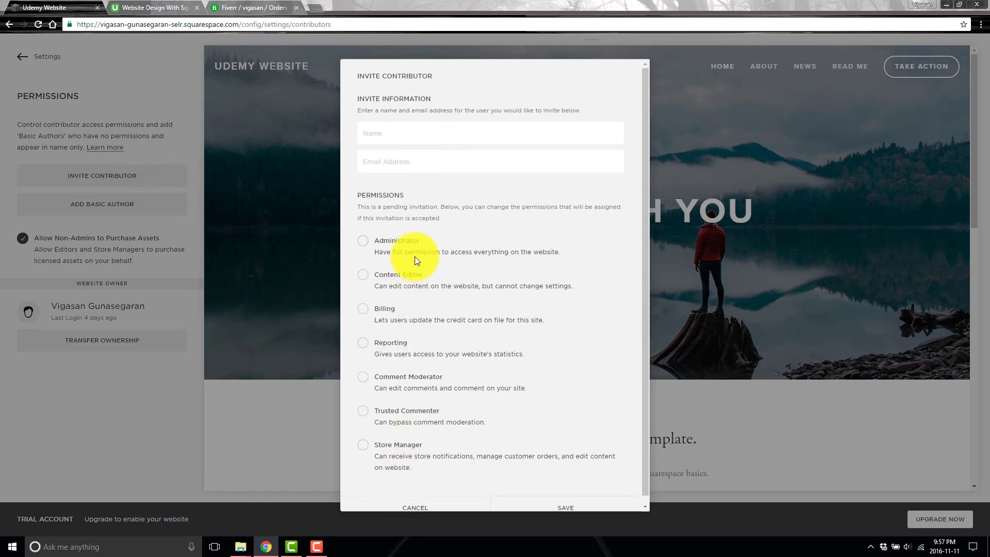
scroll(415, 397, "down", 1)
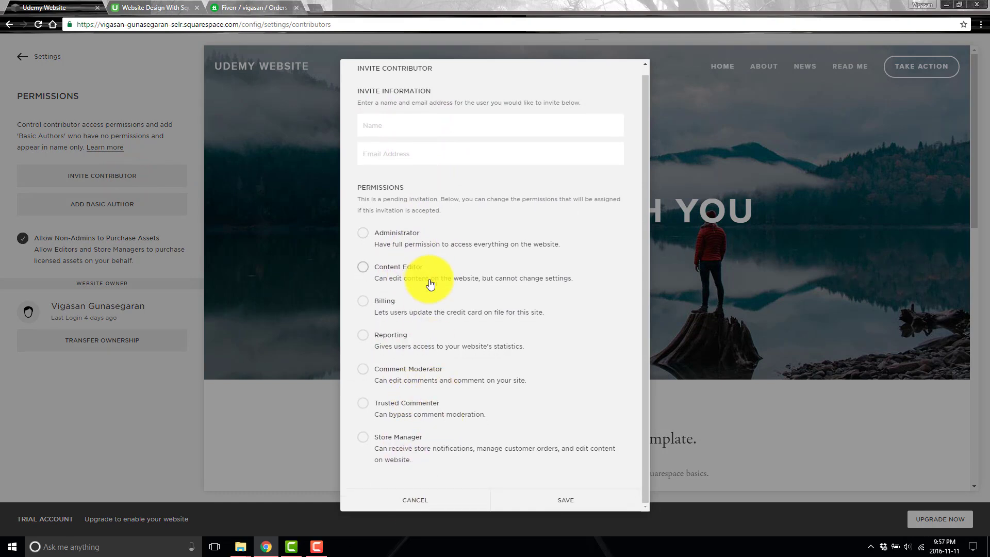
left_click(778, 425)
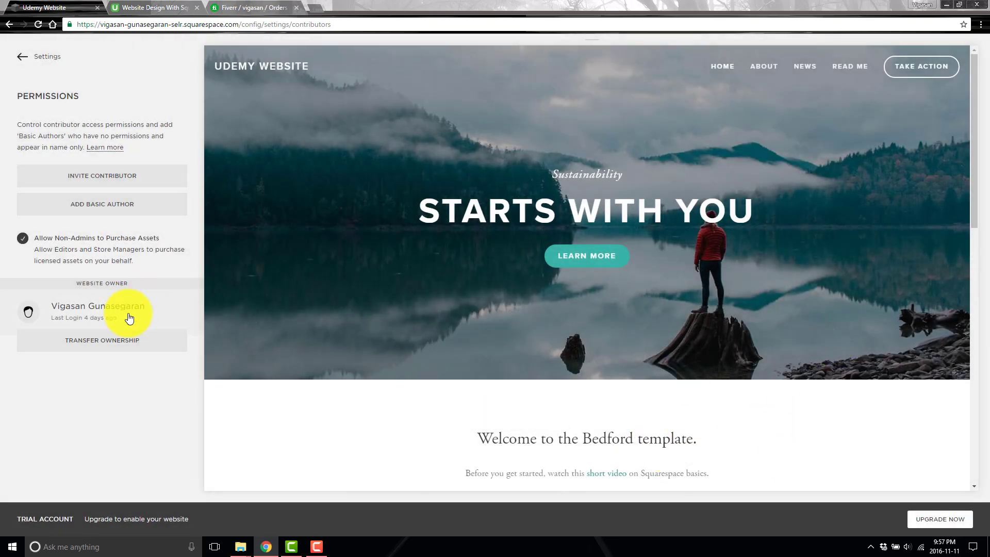
left_click(144, 214)
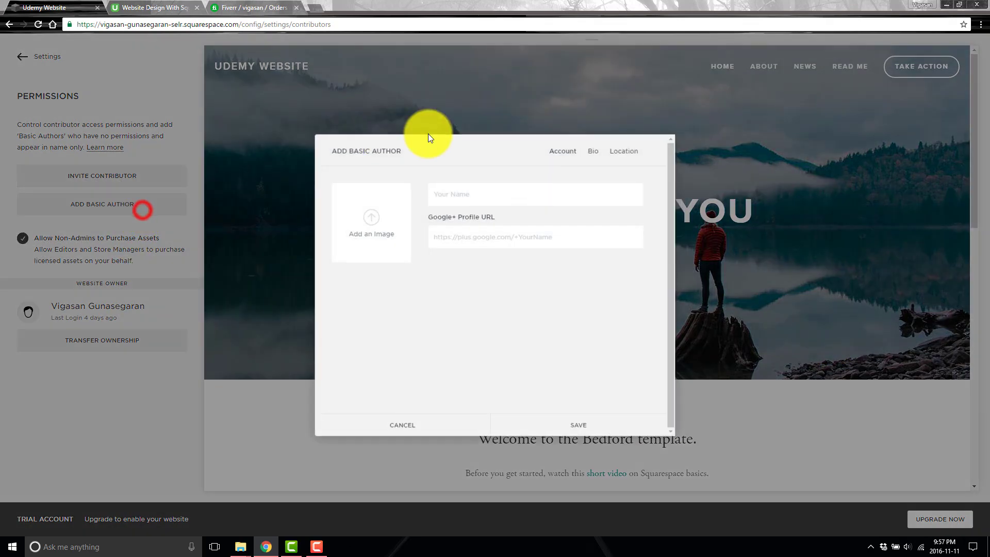
left_click(493, 195)
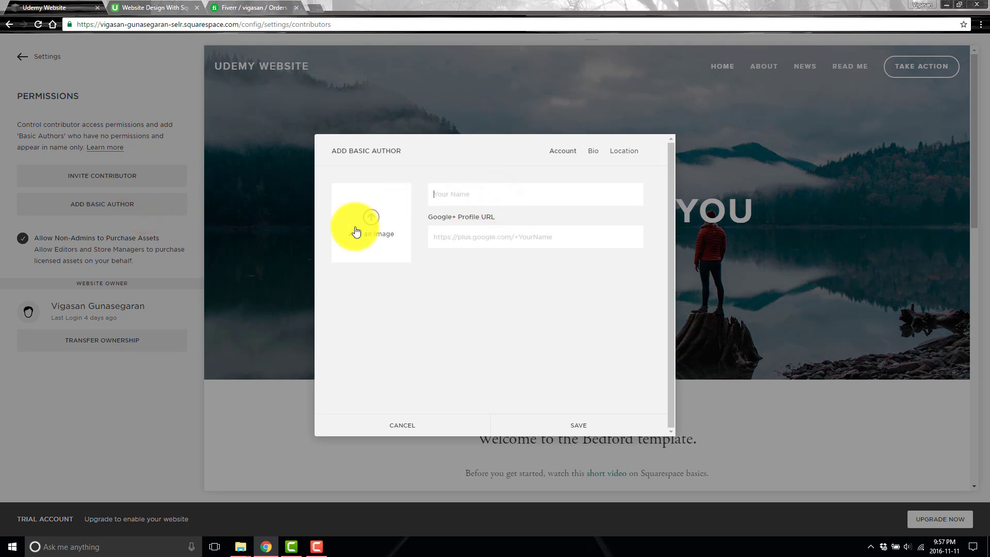
left_click(454, 239)
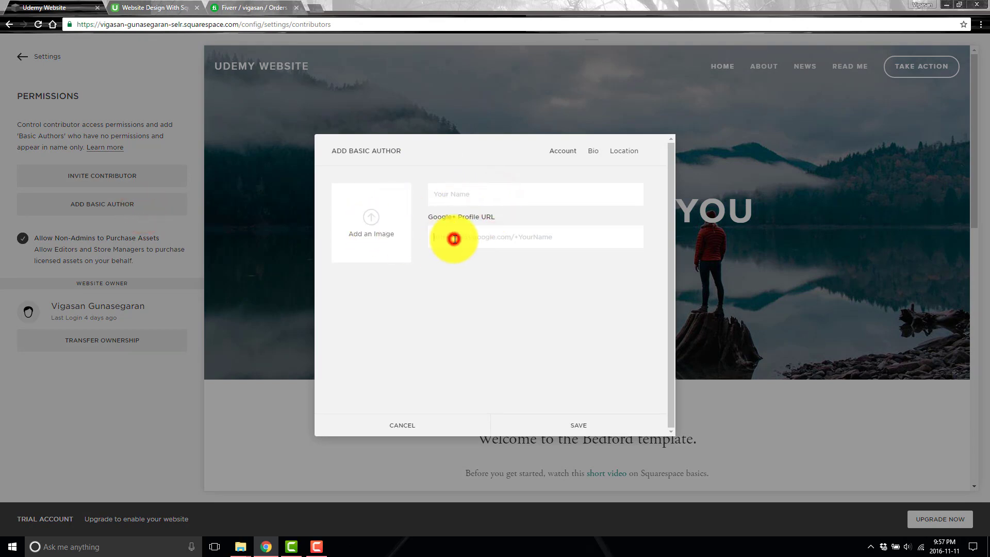
left_click(593, 154)
left_click(430, 208)
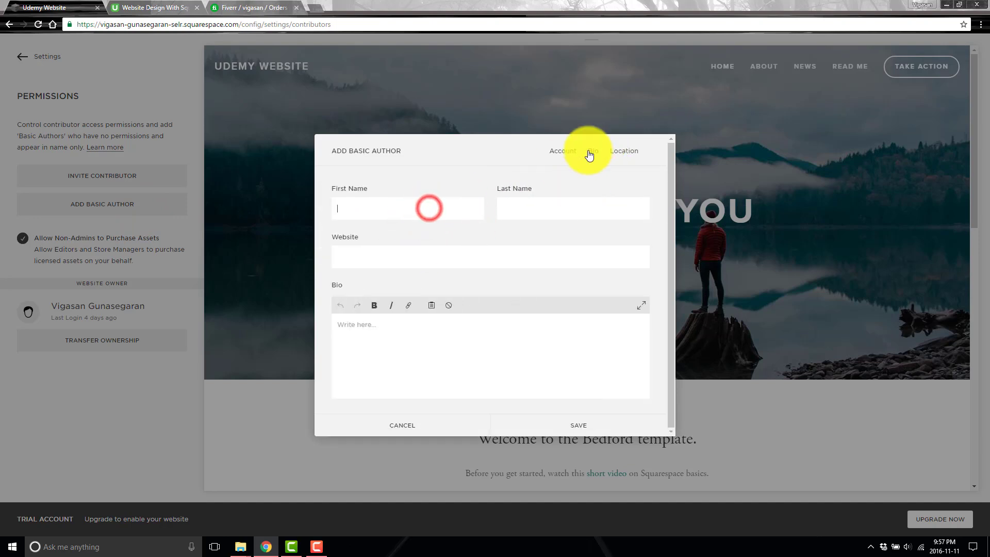
left_click(443, 338)
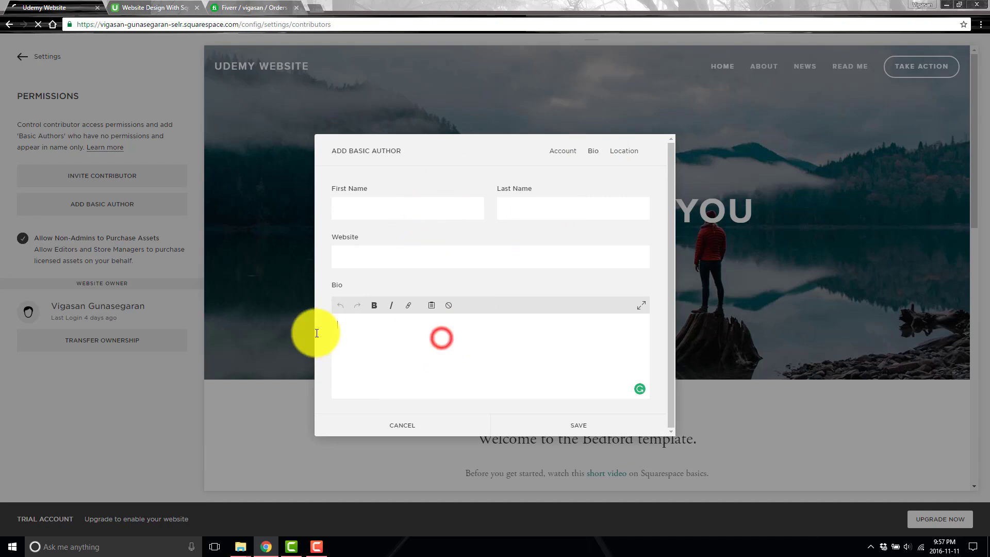
left_click(615, 151)
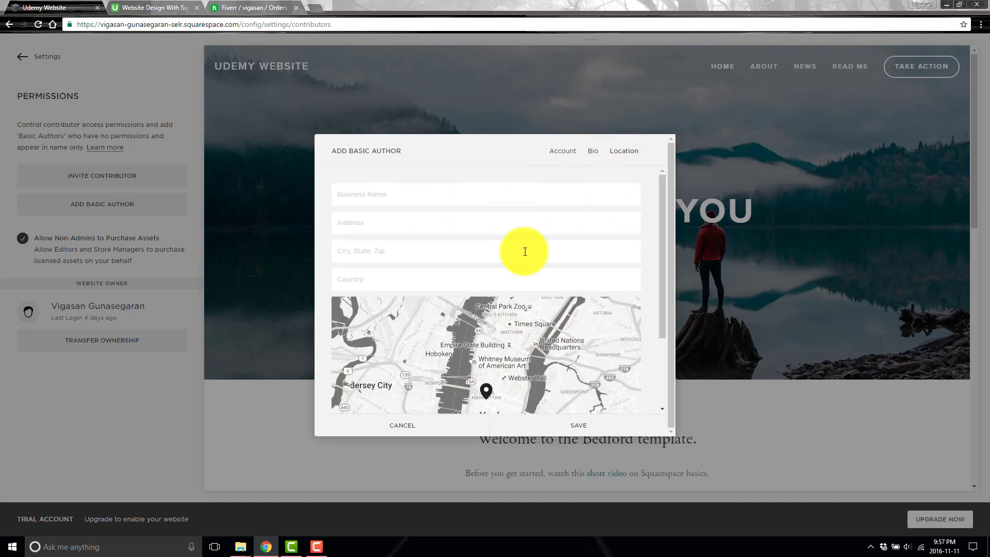
scroll(634, 243, "down", 2)
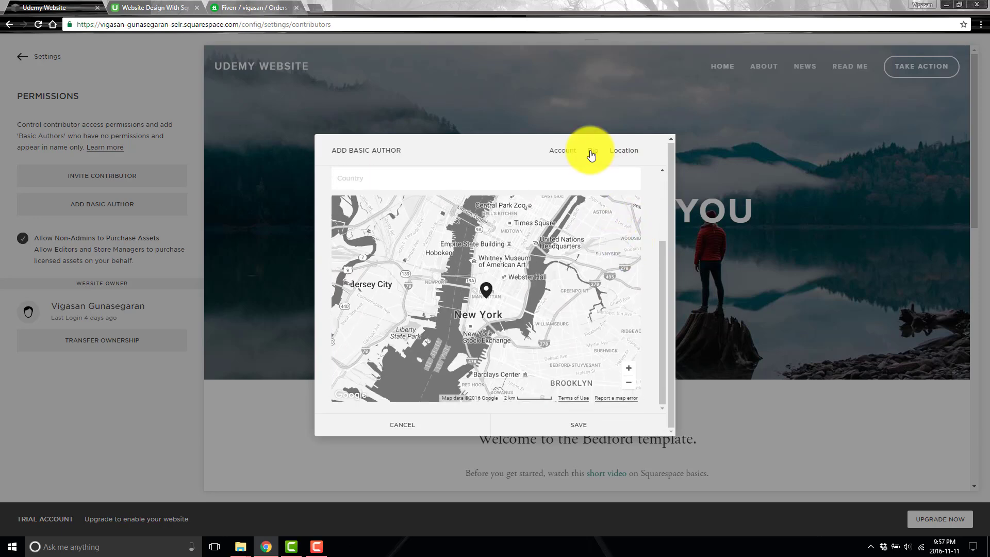
left_click(592, 153)
left_click(564, 151)
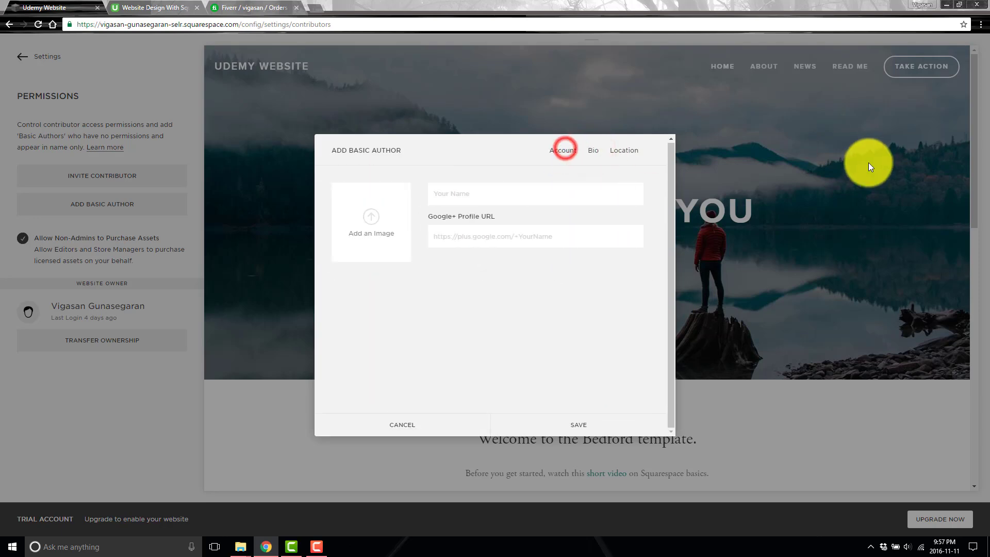
left_click(816, 177)
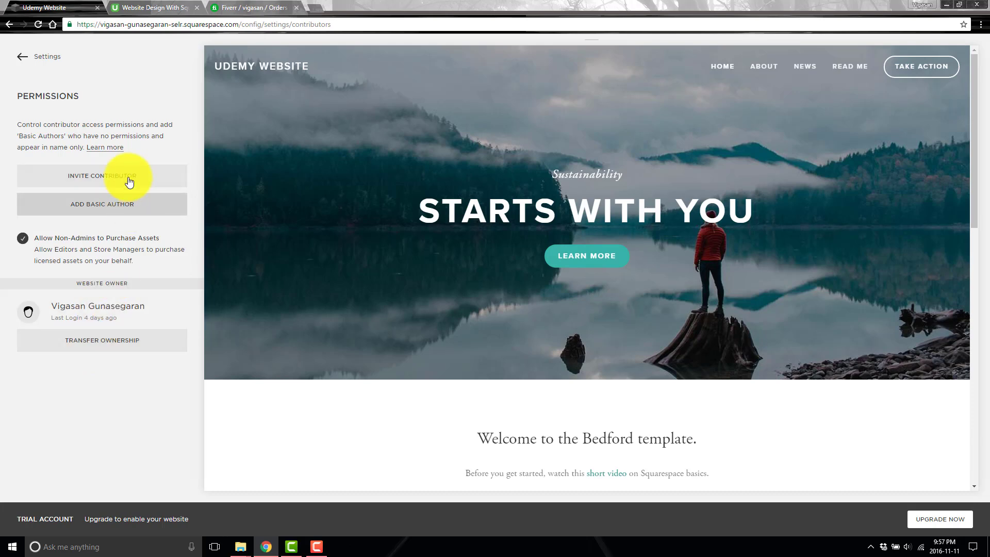
Review Billing & Account > Billing trial status and the available upgrade plans.
left_click(21, 57)
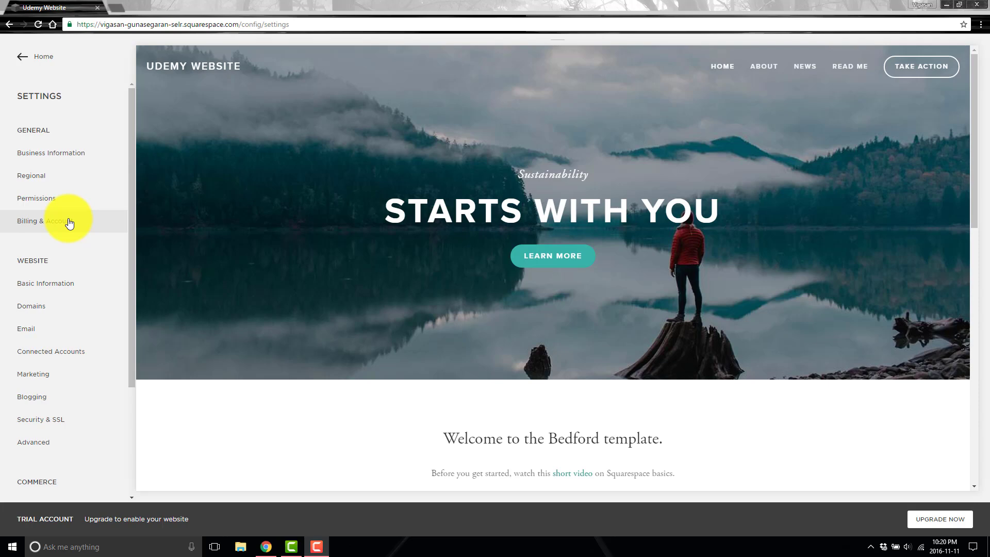
left_click(69, 223)
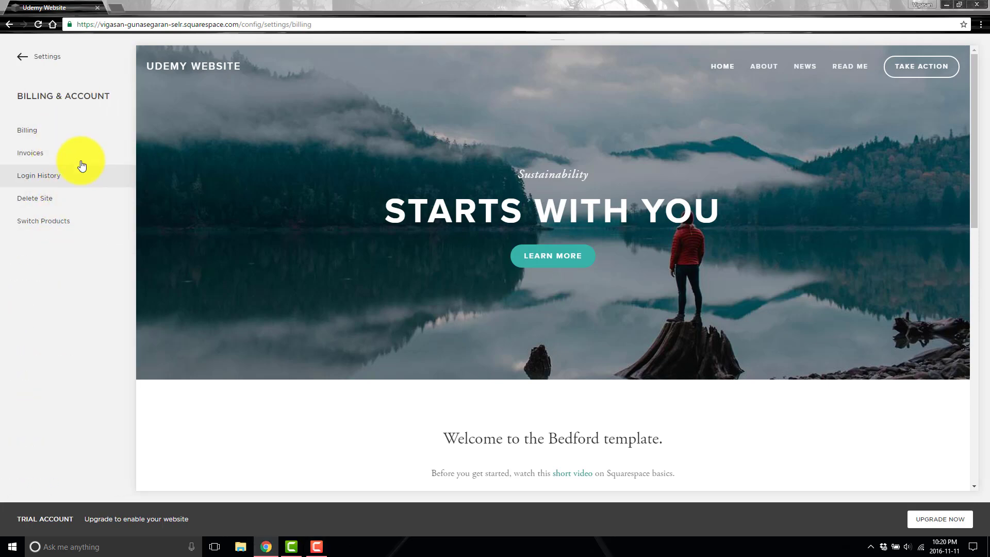
left_click(81, 131)
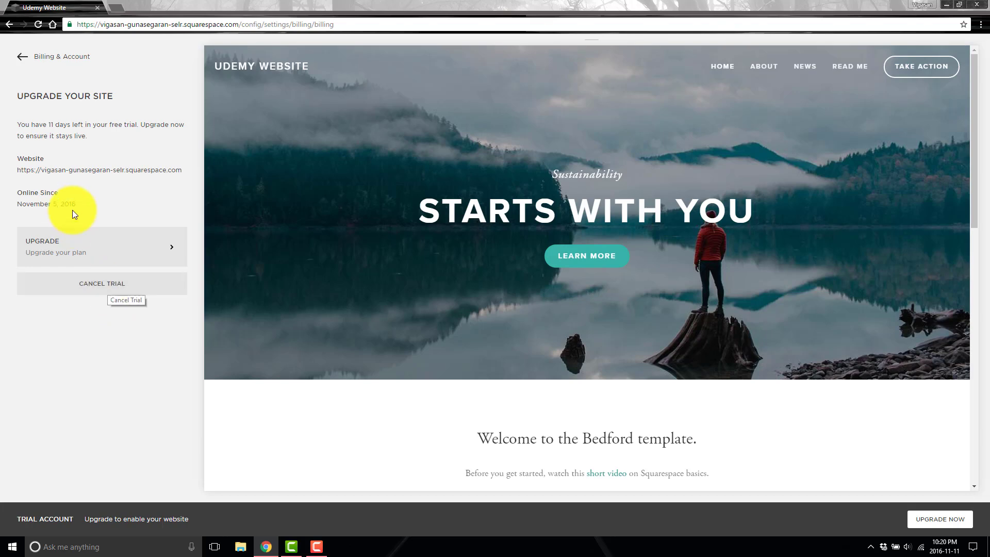
triple_click(83, 205)
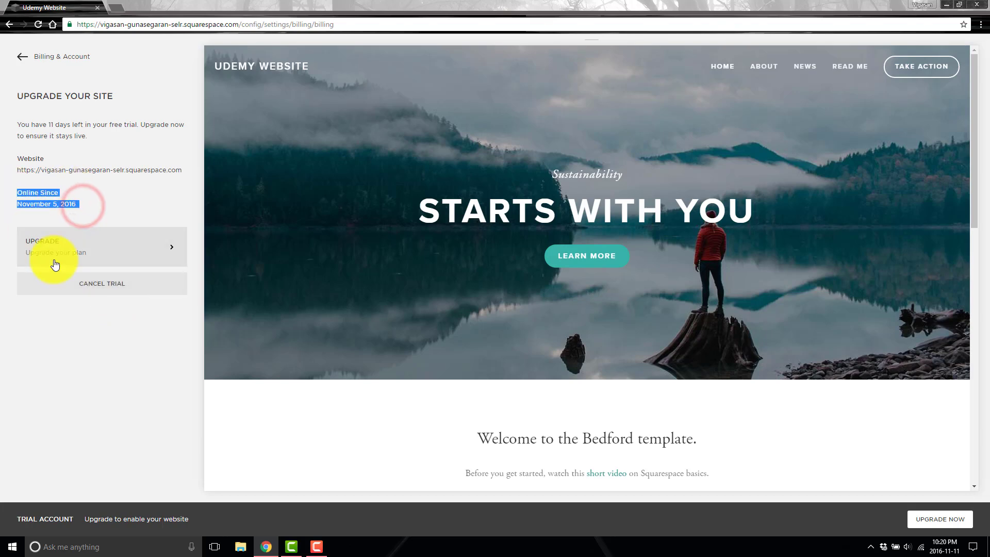
left_click(64, 242)
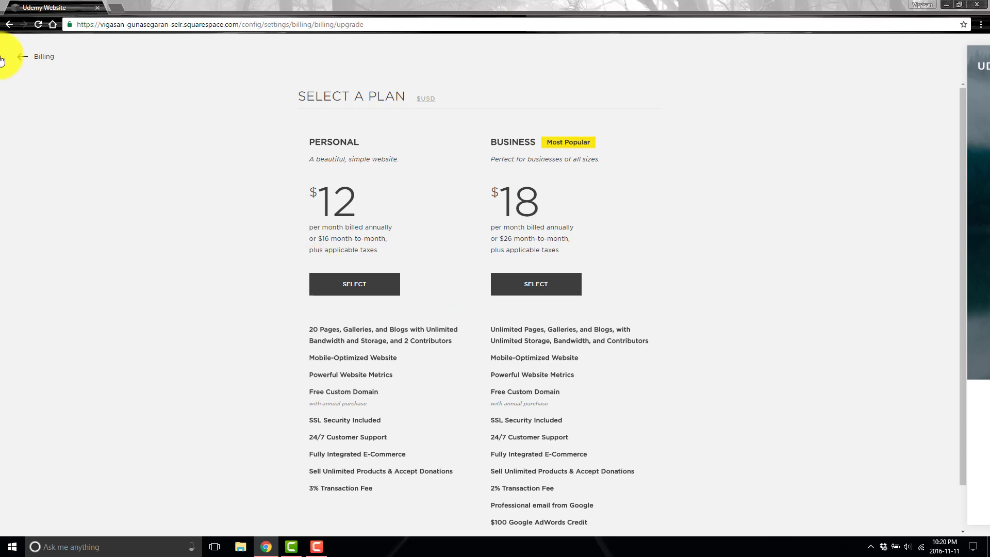
left_click(18, 60)
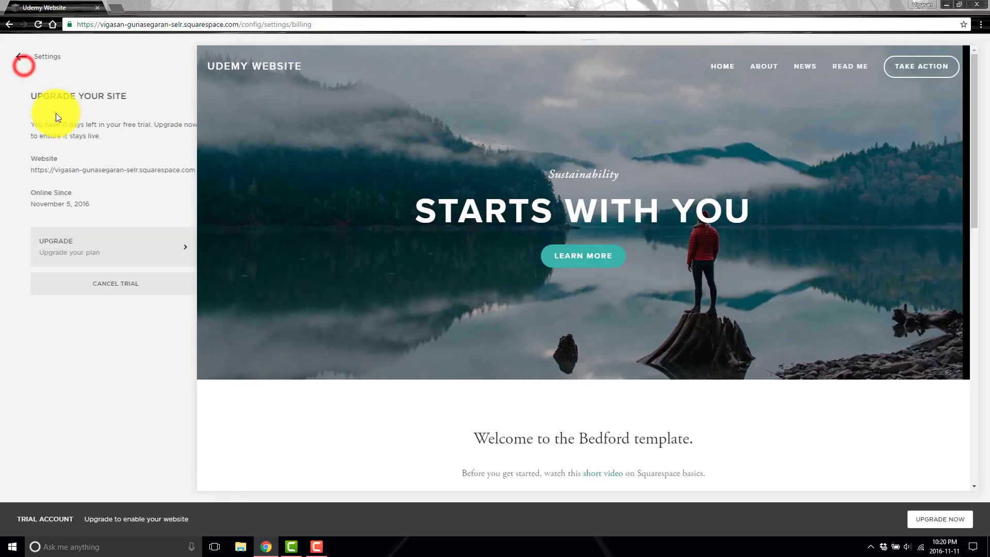
Visit the Invoices, Login History and Delete Site pages, then Switch Products.
left_click(71, 153)
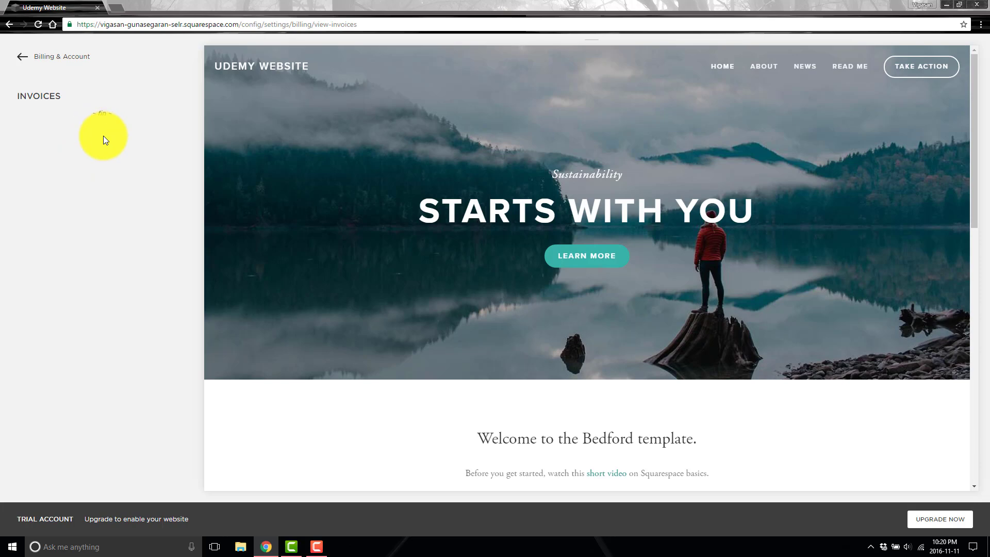
left_click(14, 56)
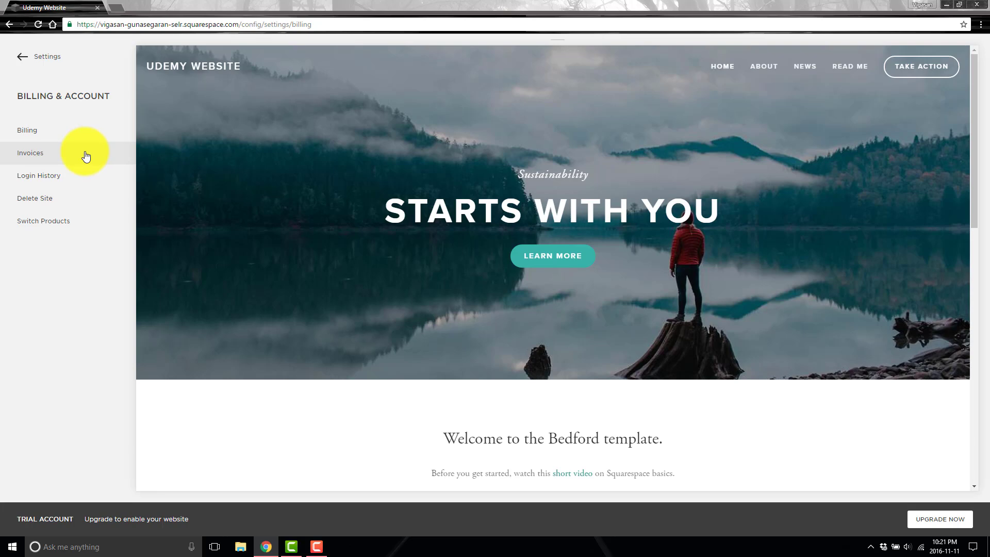
left_click(98, 181)
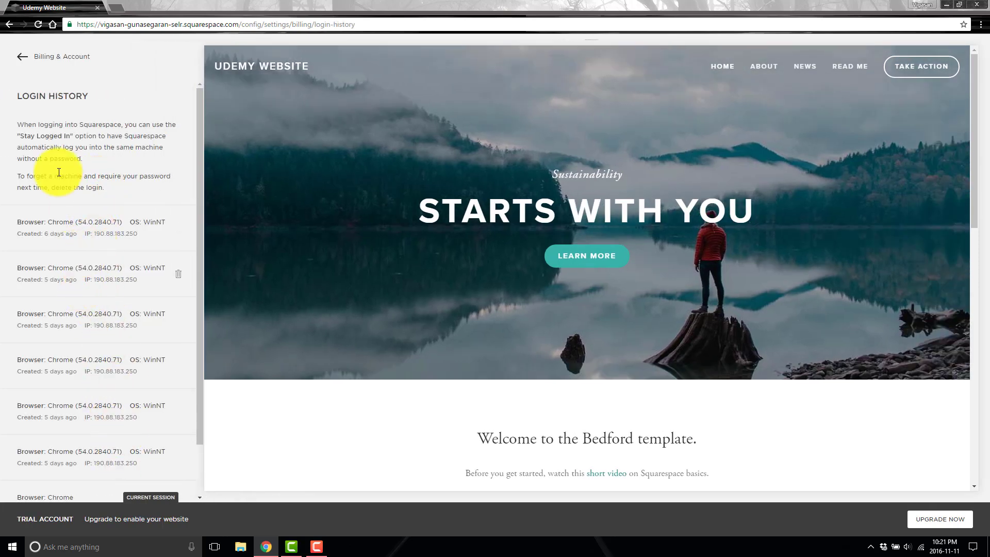
left_click(25, 62)
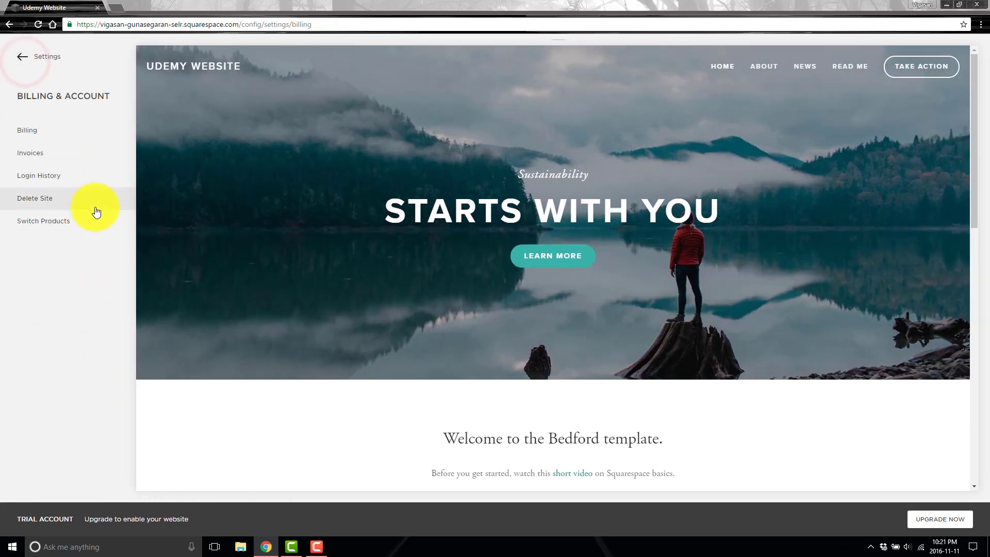
left_click(95, 205)
left_click(19, 56)
left_click(100, 224)
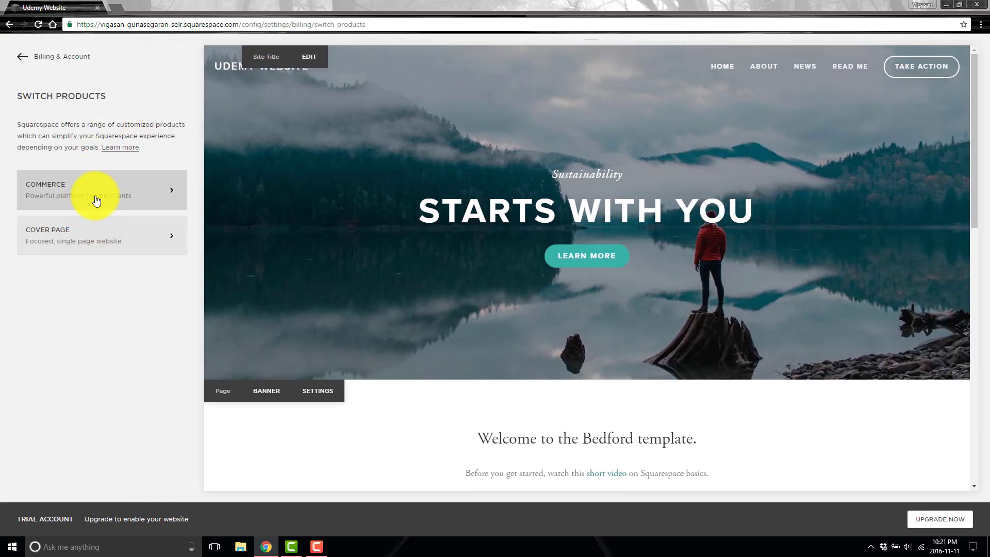